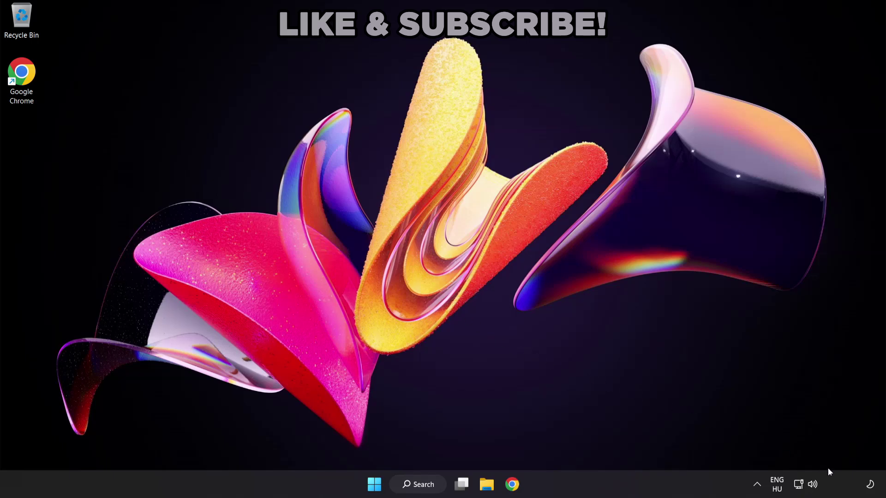
- Switch the audio output from CABLE Input to Speakers (High Definition Audio Device) in quick settings
click(814, 488)
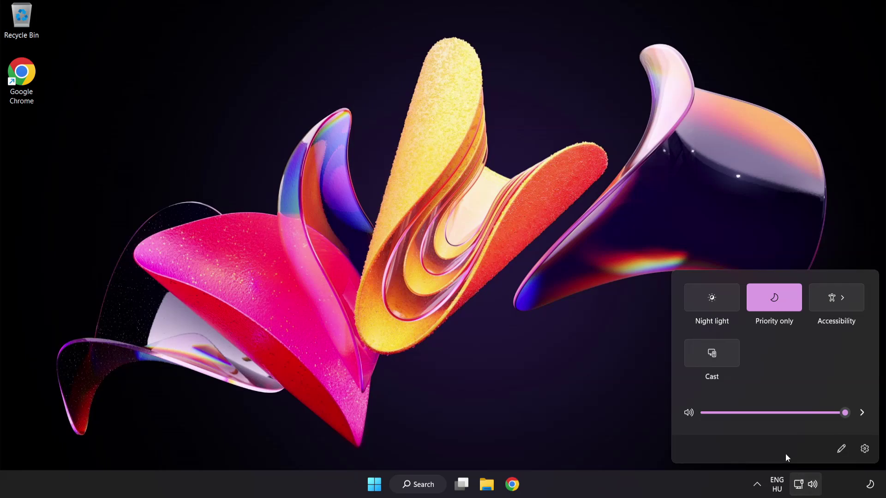
click(862, 414)
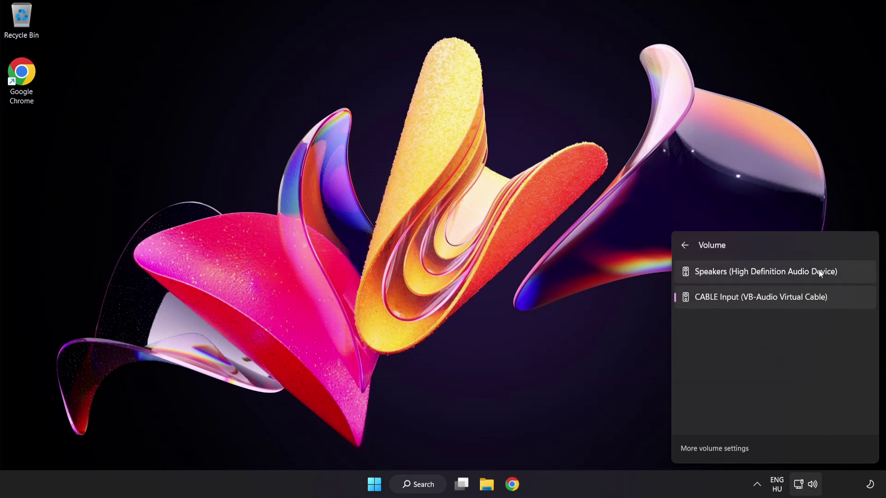
click(847, 276)
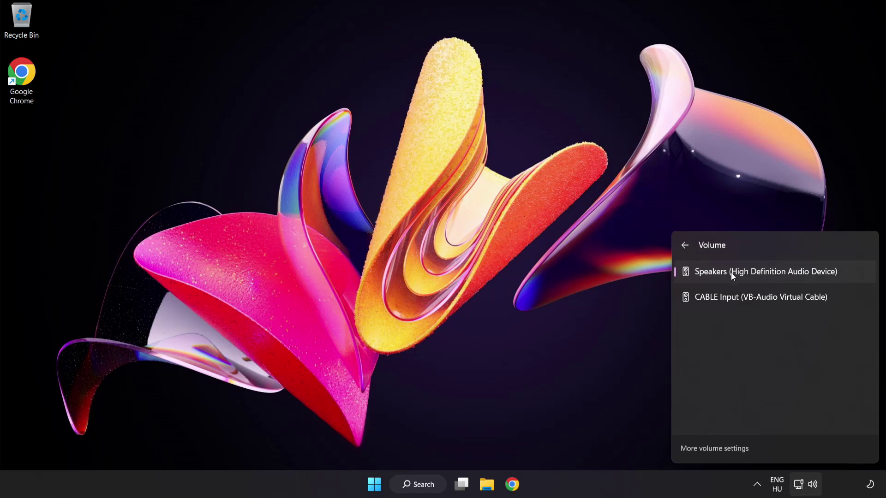
click(429, 247)
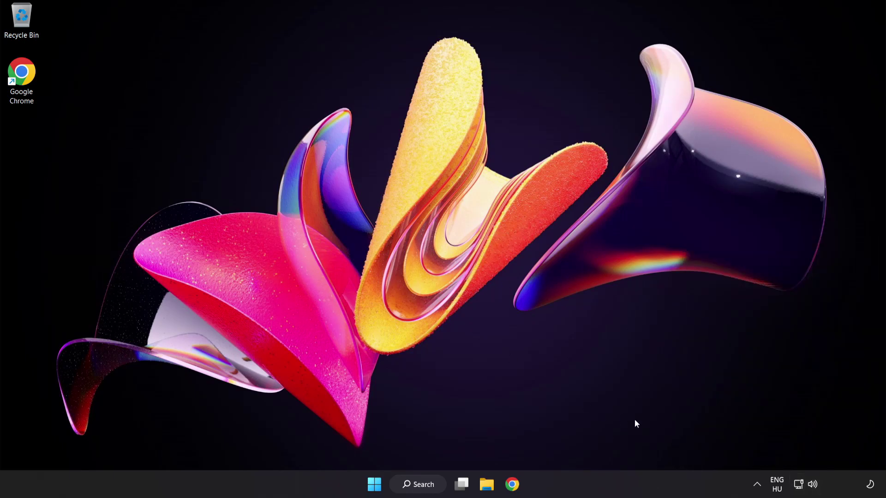
right_click(813, 486)
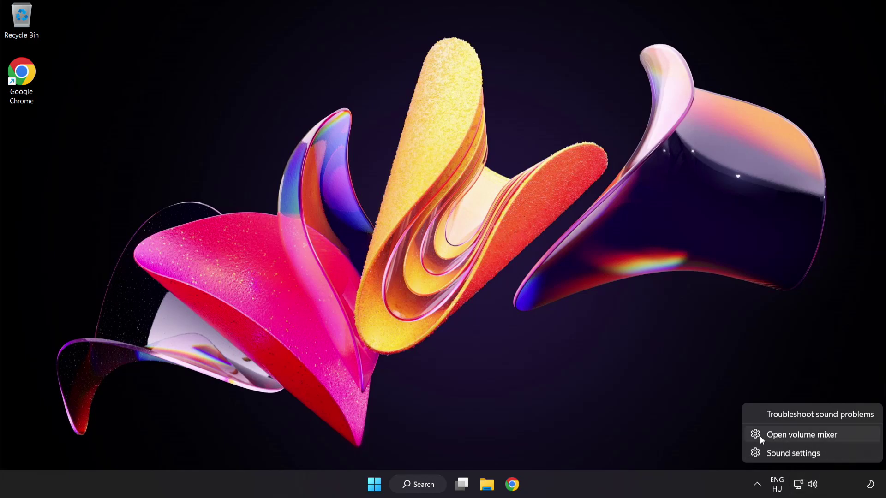
- Reset sound devices and app volumes to recommended defaults in the volume mixer, then close Settings
click(851, 437)
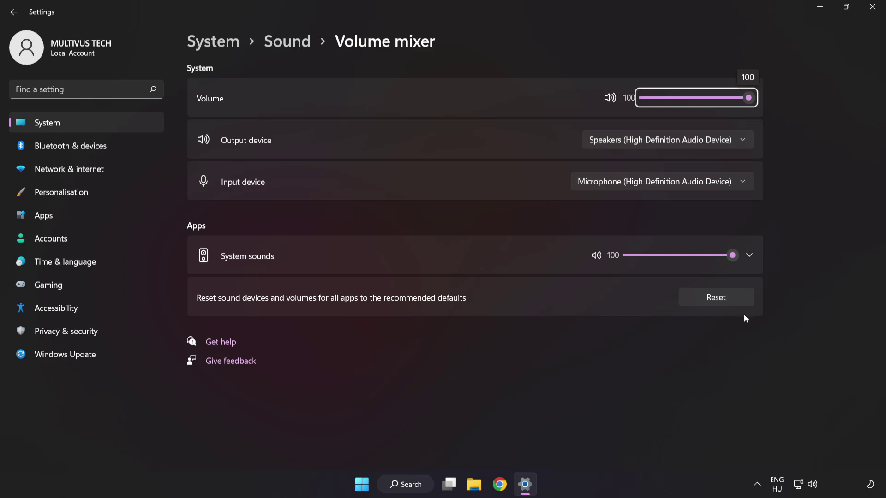
click(735, 306)
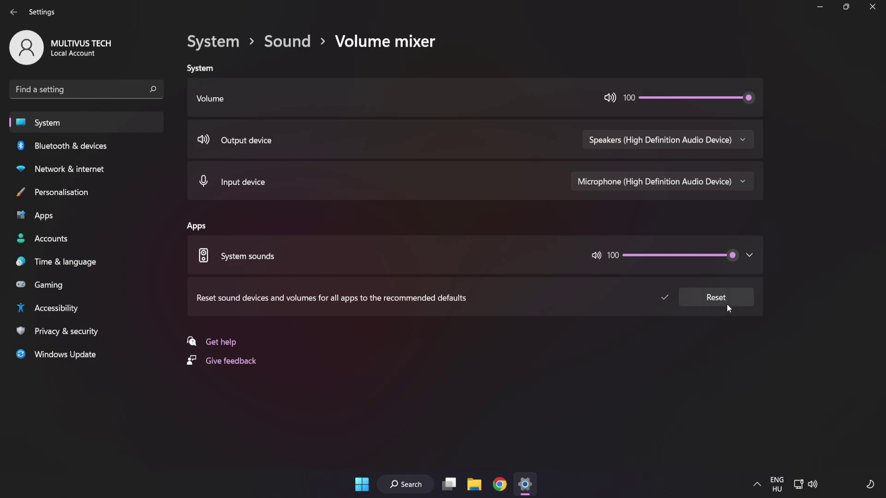
click(873, 7)
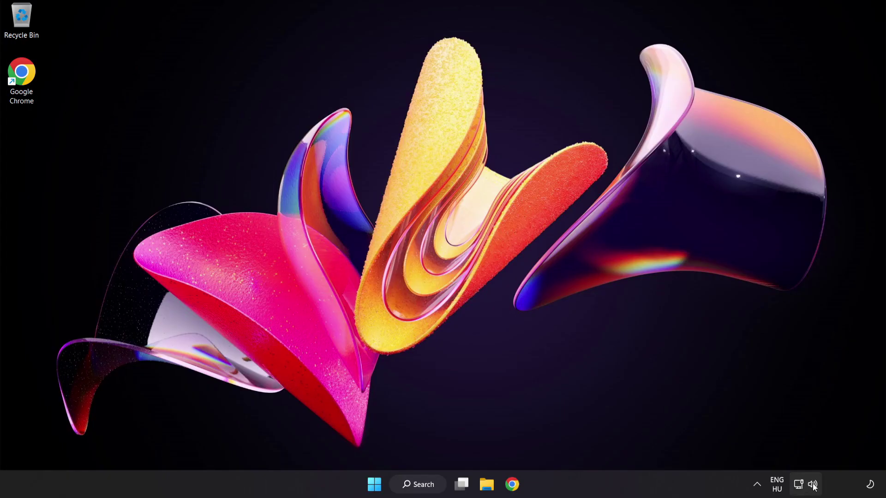
- Open the Sound settings page, keep output volume at 100, and scroll to the Advanced section
right_click(815, 487)
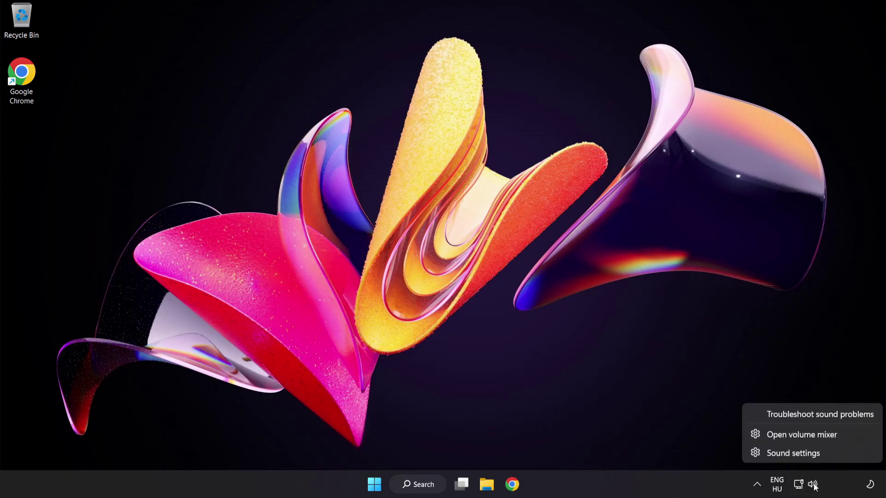
click(822, 455)
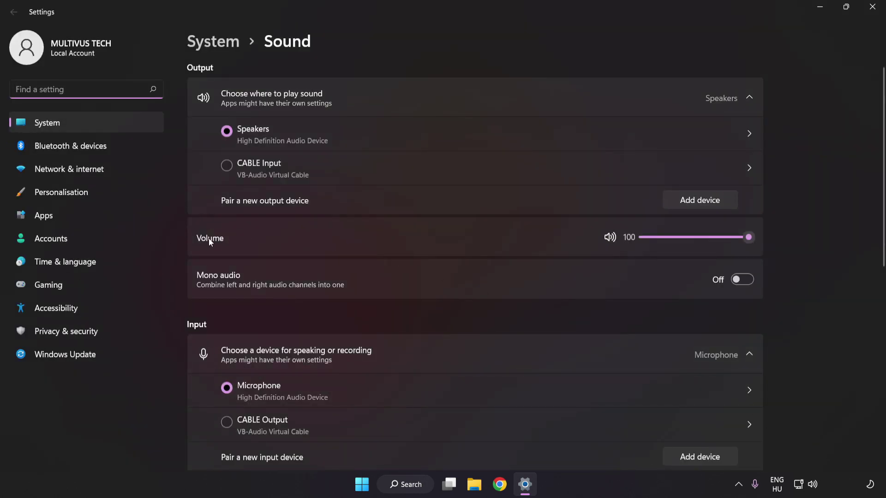
drag(742, 237, 830, 240)
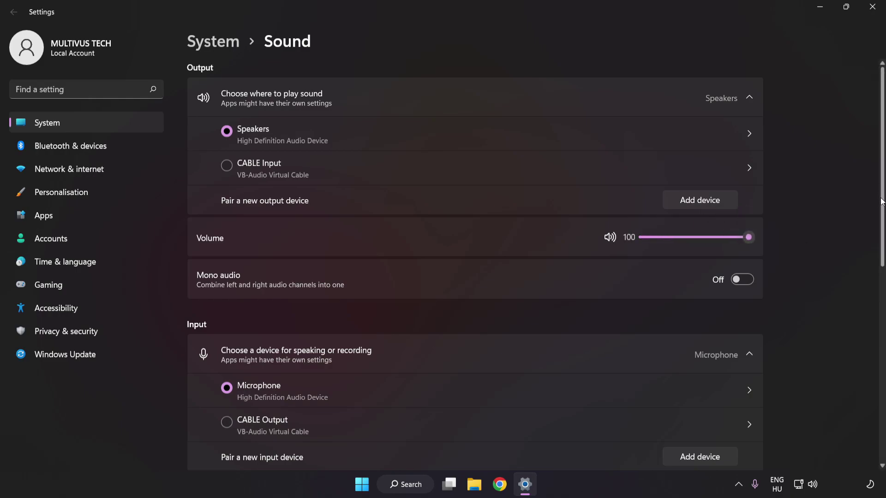
scroll(874, 264, down, 5)
scroll(869, 332, down, 2)
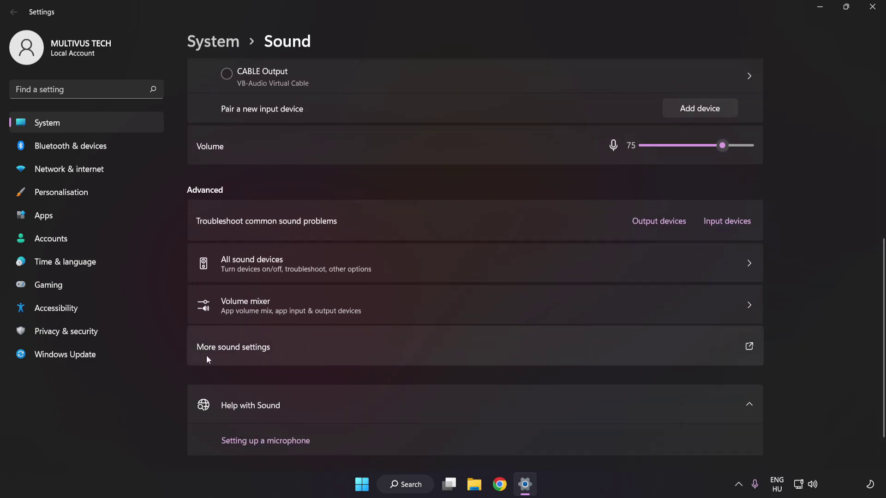
- Disable the CABLE Input virtual cable in the classic Sound dialog, then select Speakers
click(408, 346)
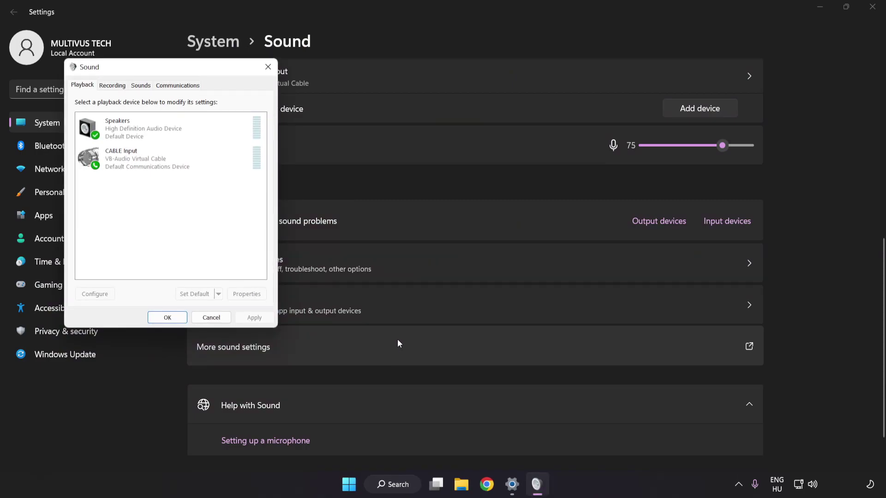
drag(174, 69, 442, 128)
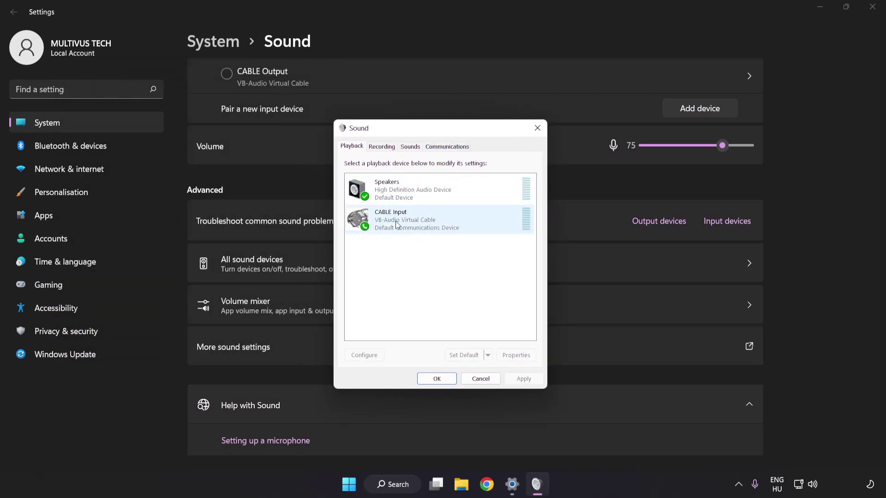
right_click(432, 224)
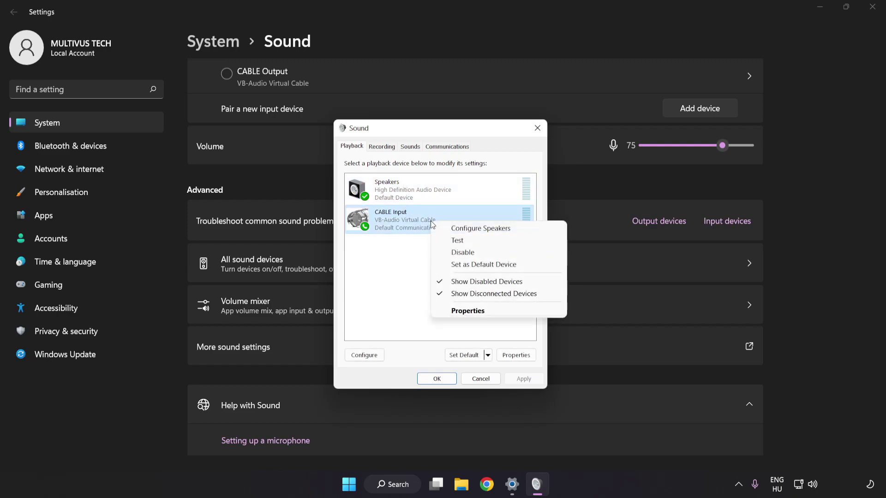
click(475, 257)
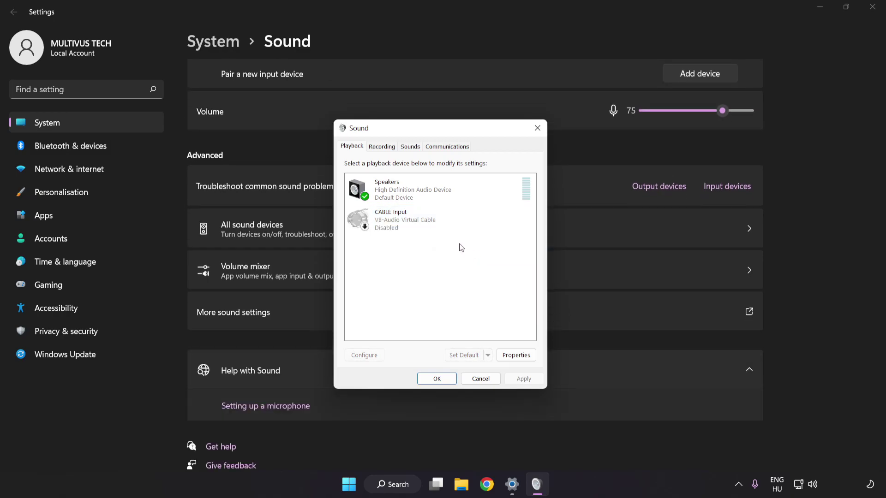
click(414, 195)
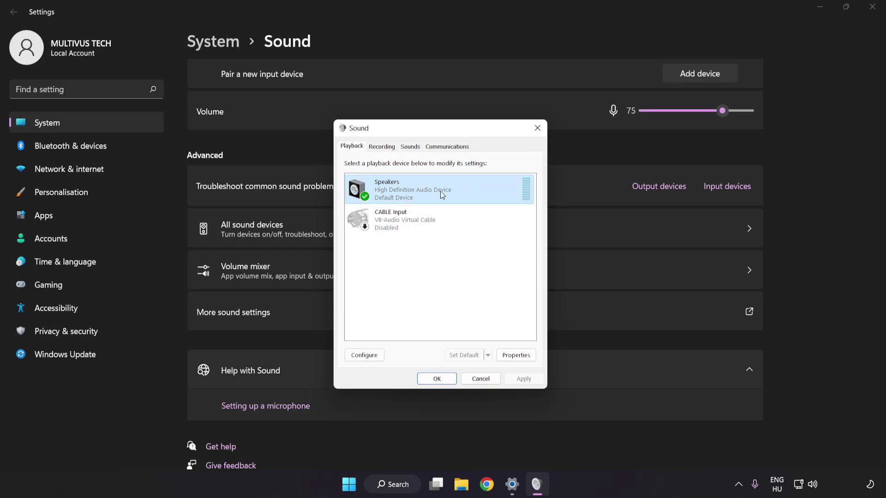
right_click(463, 192)
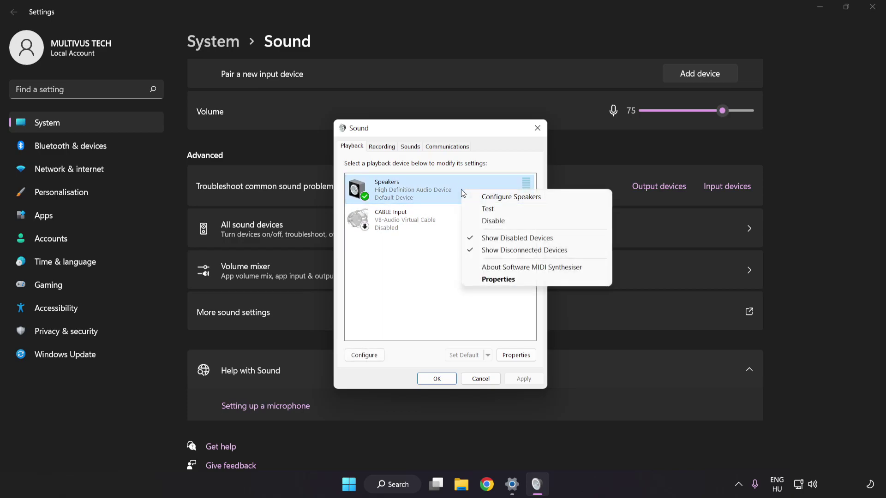
- Set the Speakers to a 7.1 Surround layout, keeping all optional and full-range speakers
click(551, 201)
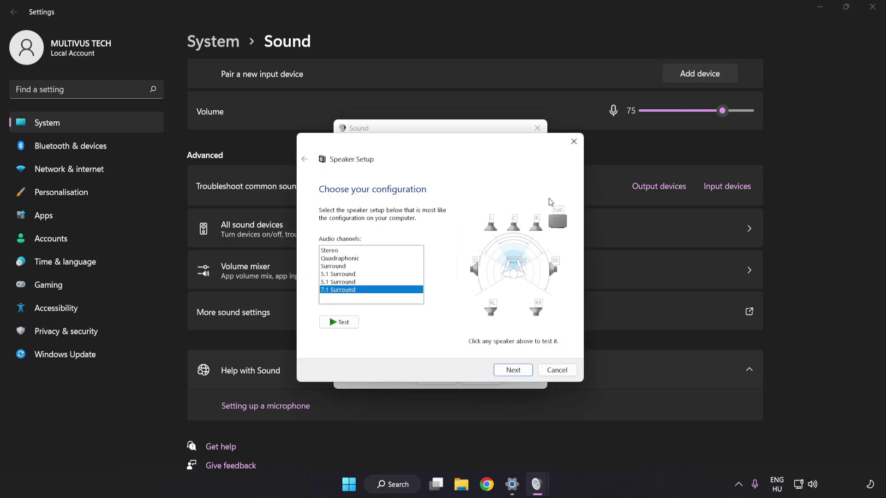
drag(342, 257, 338, 300)
click(512, 371)
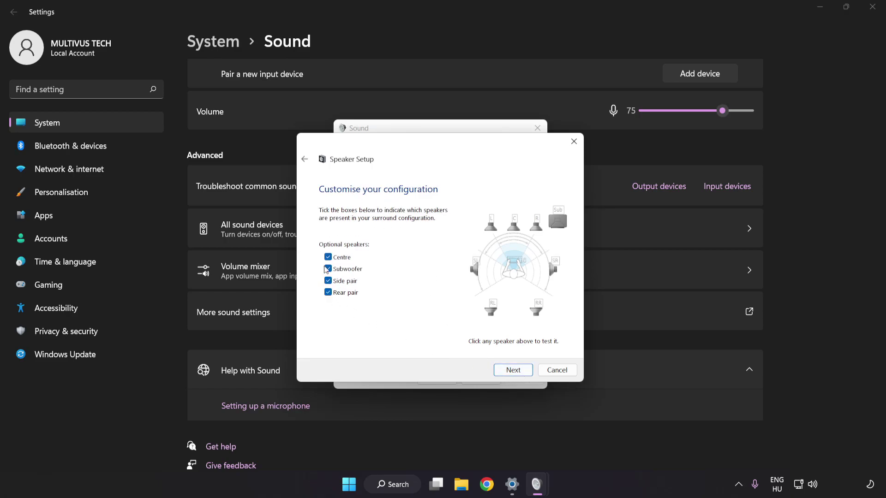
click(512, 370)
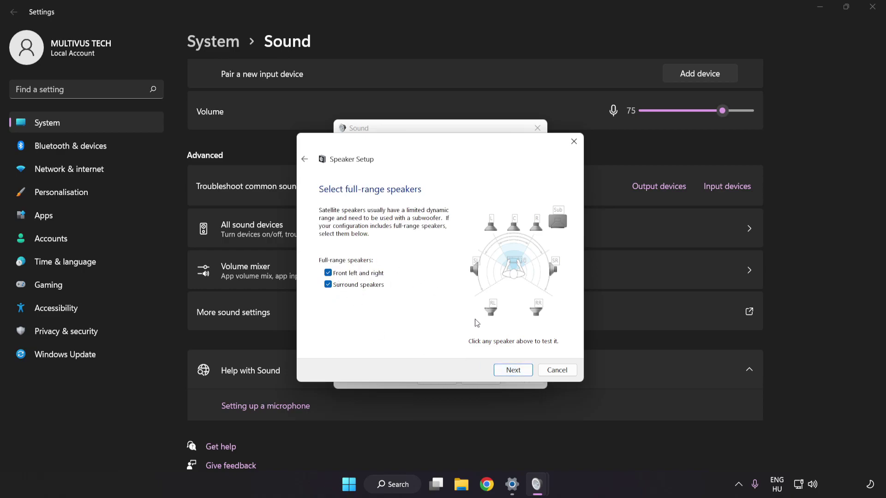
click(507, 371)
click(507, 371)
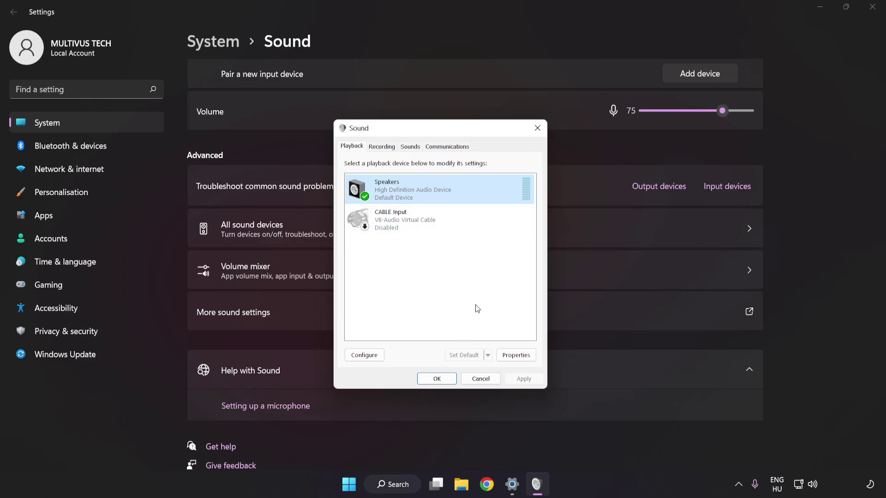
- Turn off all audio enhancements in the Speakers properties and apply
click(516, 356)
drag(452, 181, 435, 138)
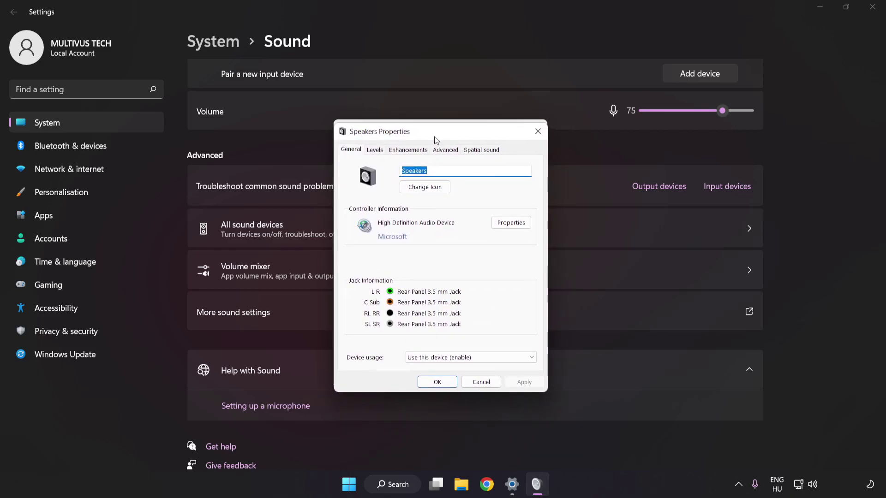
click(407, 151)
click(352, 197)
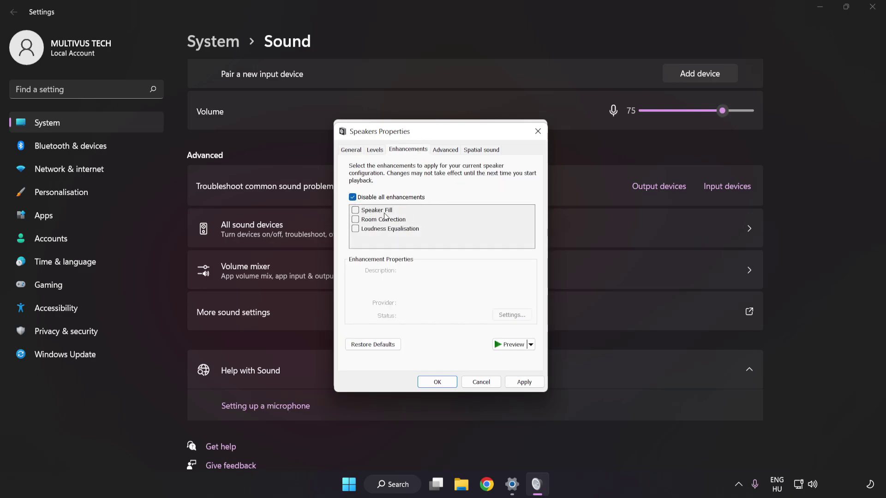
click(525, 383)
- Set the Speakers format to 16 bit, 48000 Hz (DVD Quality) and close the Sound dialogs and Settings
click(442, 153)
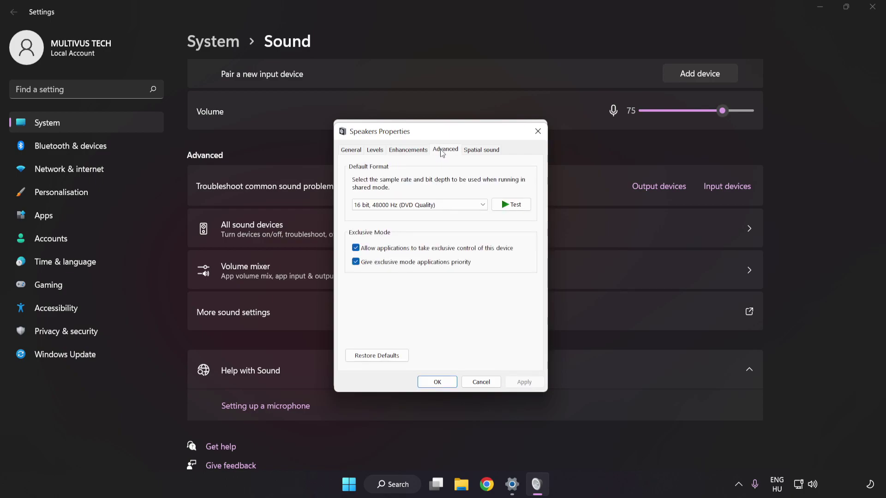
click(444, 206)
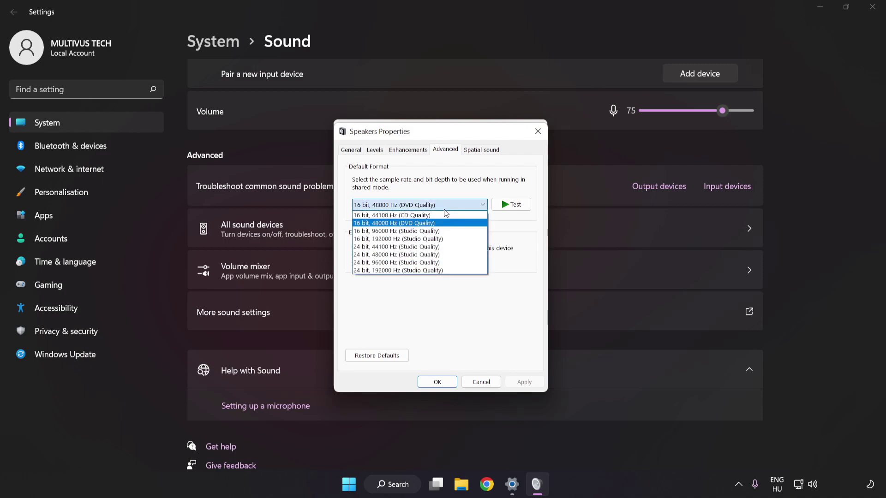
click(442, 224)
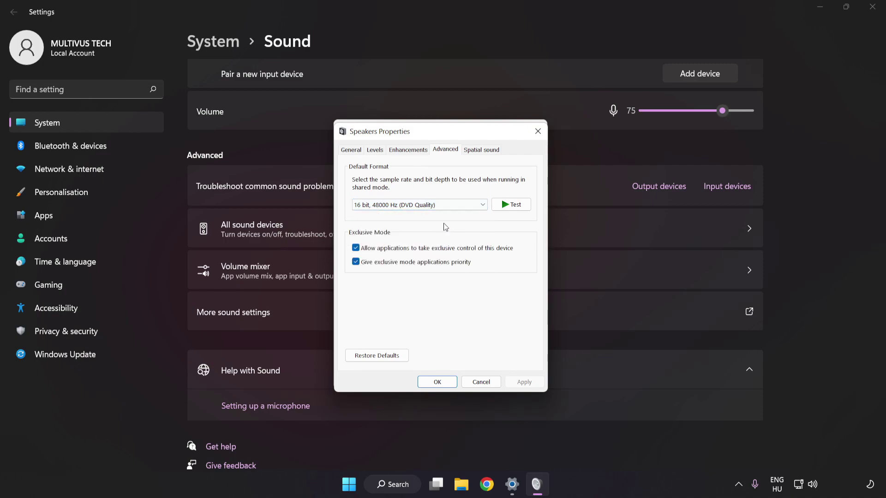
click(436, 383)
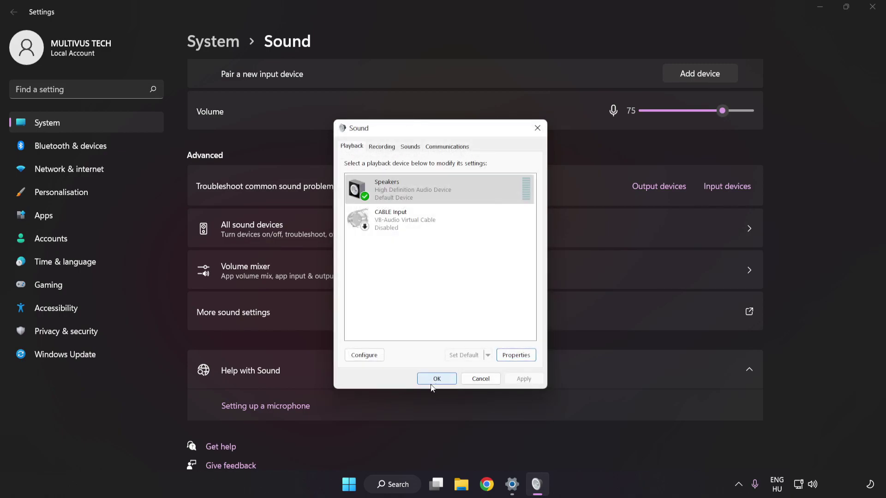
click(436, 379)
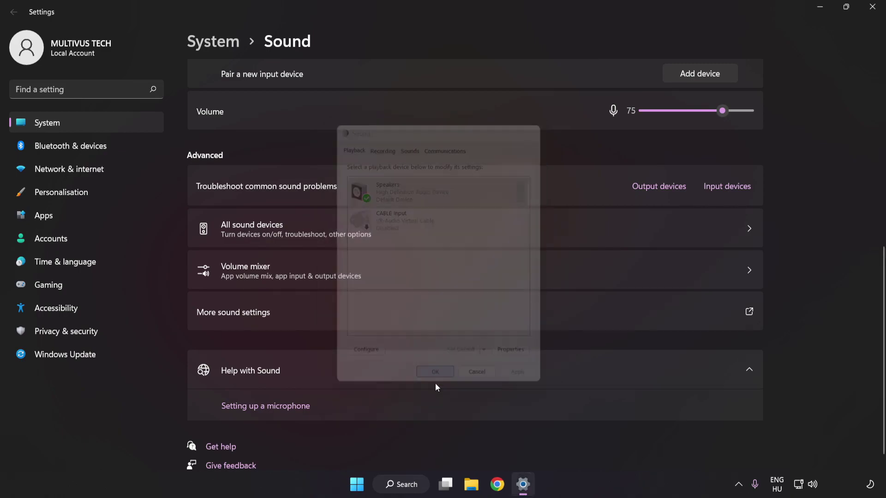
click(874, 8)
- Restart the computer, then search 'device manager' and open Device Manager
key(super)
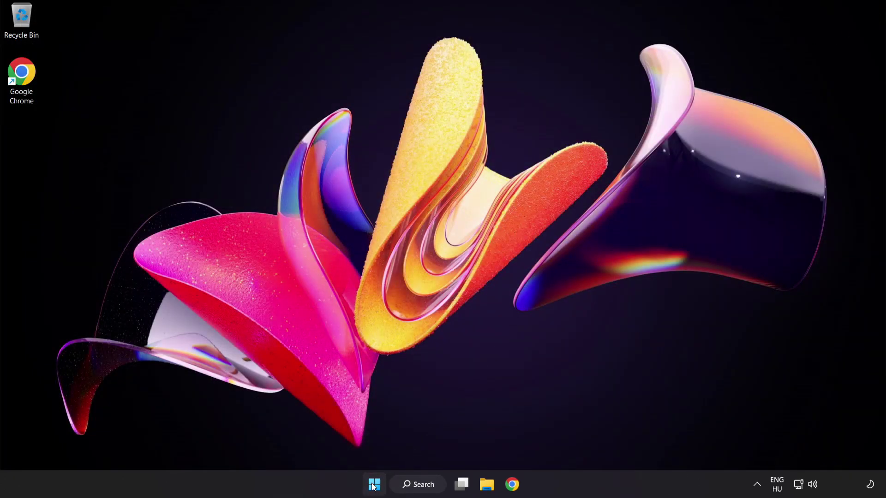
click(580, 446)
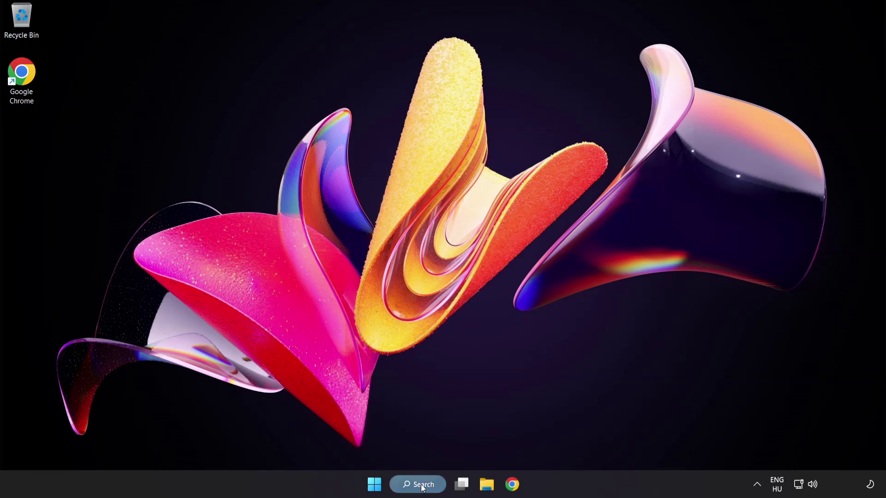
click(421, 484)
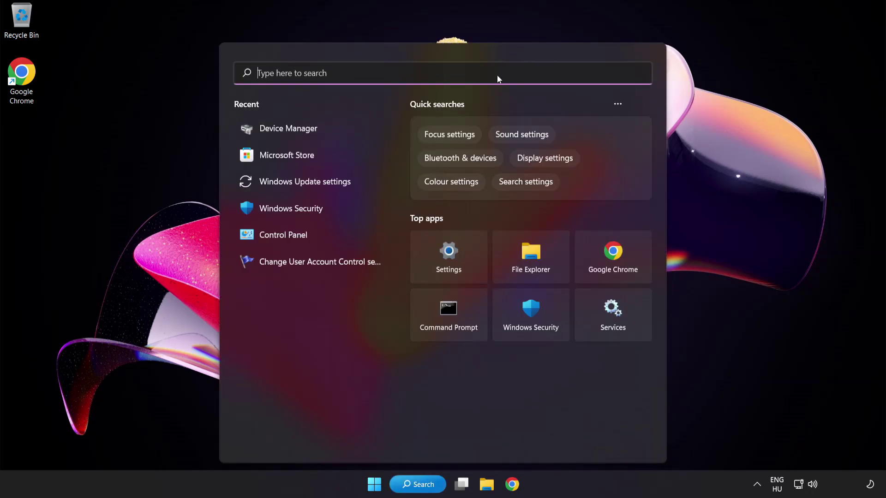
text(device manag)
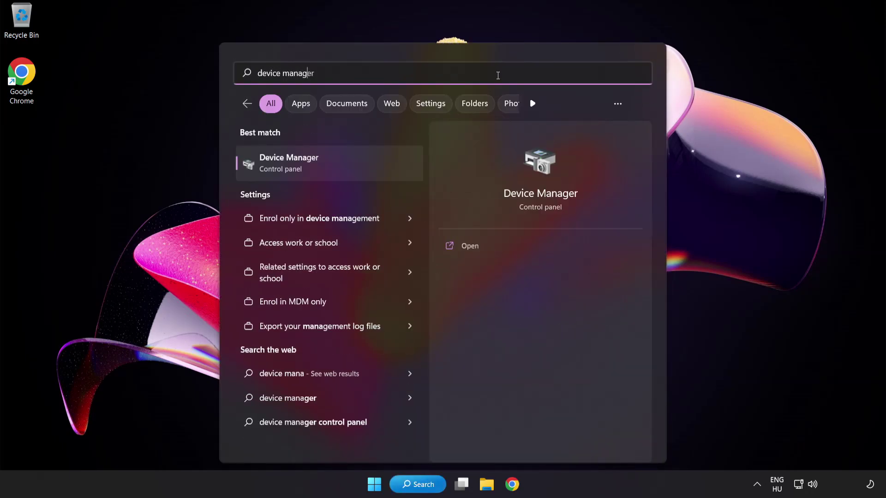
text(er)
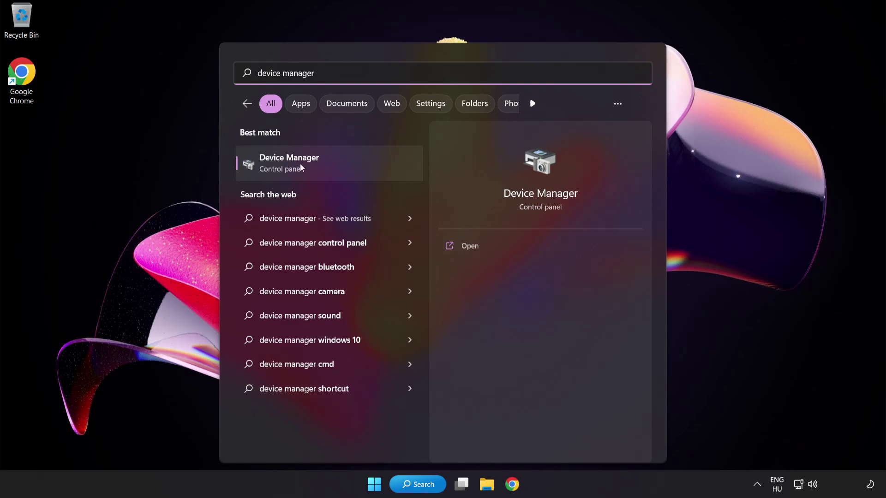
click(343, 162)
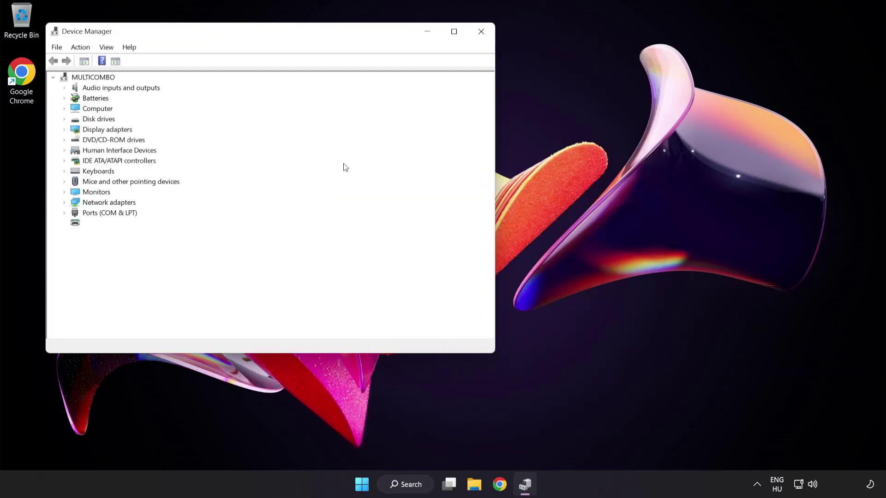
- Expand Sound, video and game controllers and bring up the High Definition Audio Device's actions
drag(259, 36, 423, 95)
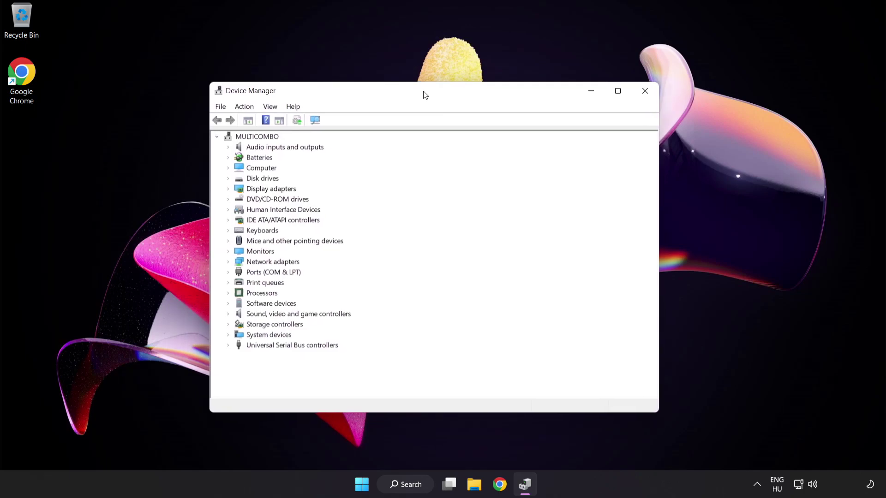
click(240, 315)
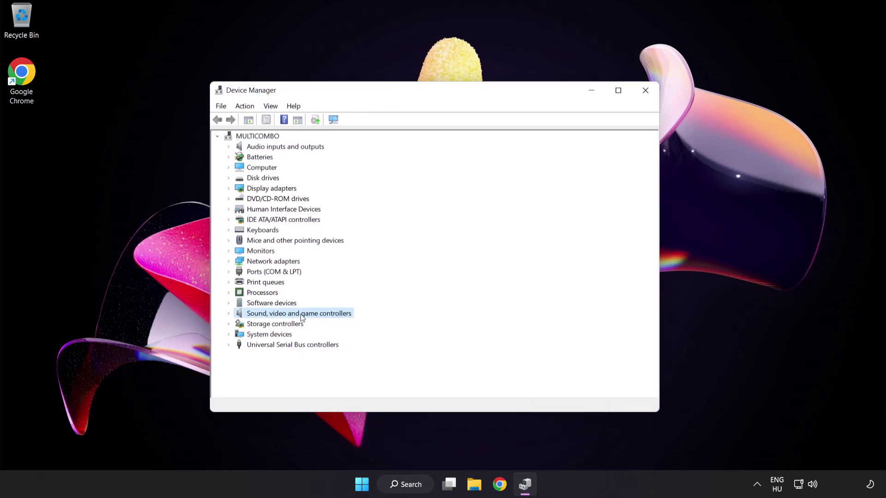
click(228, 313)
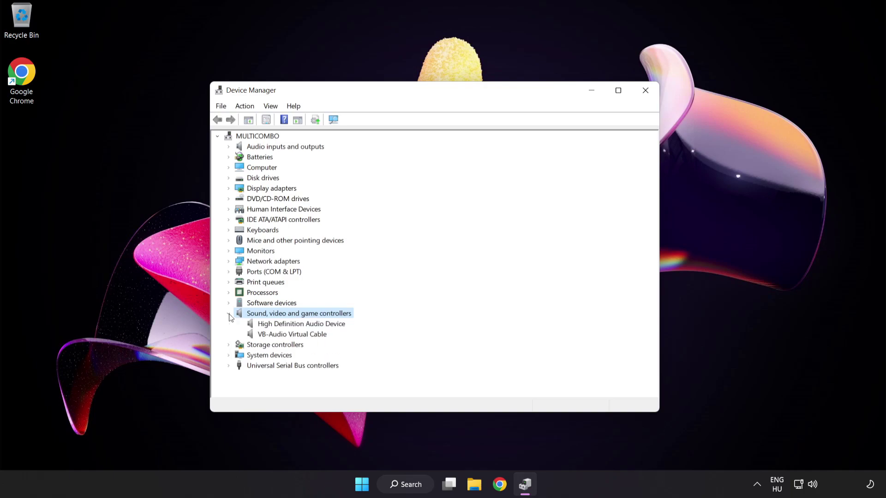
click(267, 323)
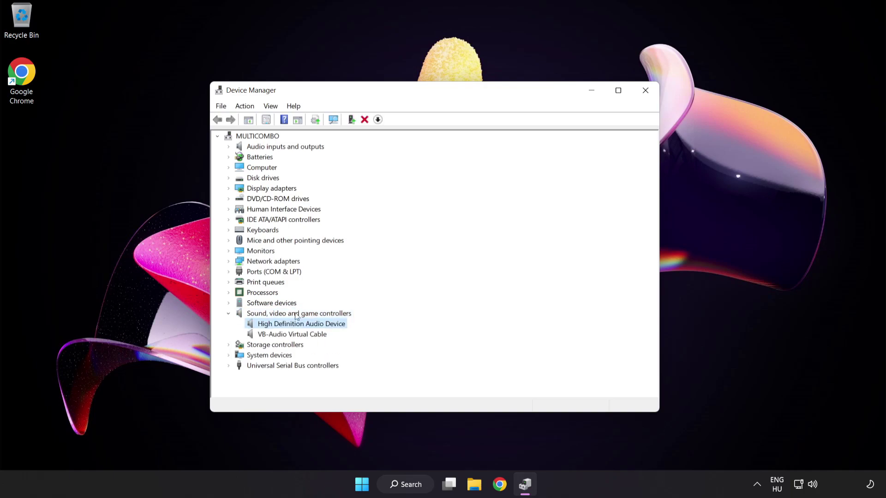
right_click(308, 328)
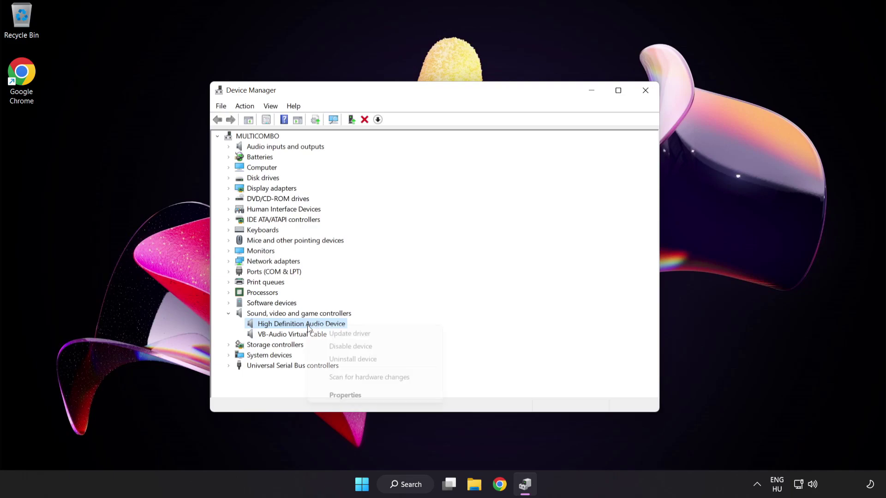
- Reinstall the High Definition Audio Device driver by picking it manually from the driver list
click(378, 339)
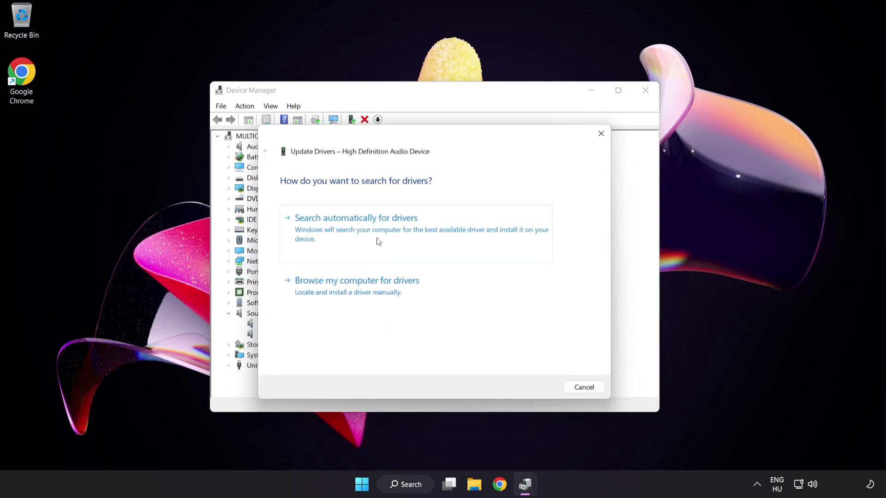
drag(398, 144, 417, 129)
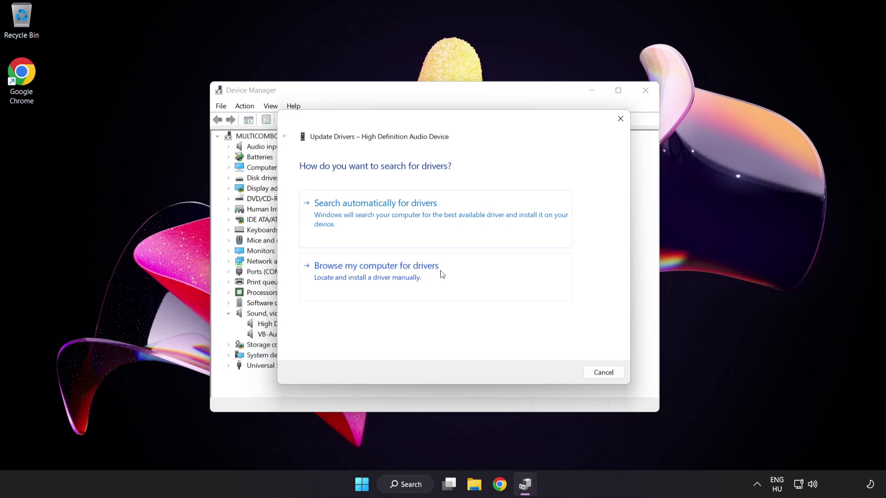
click(401, 279)
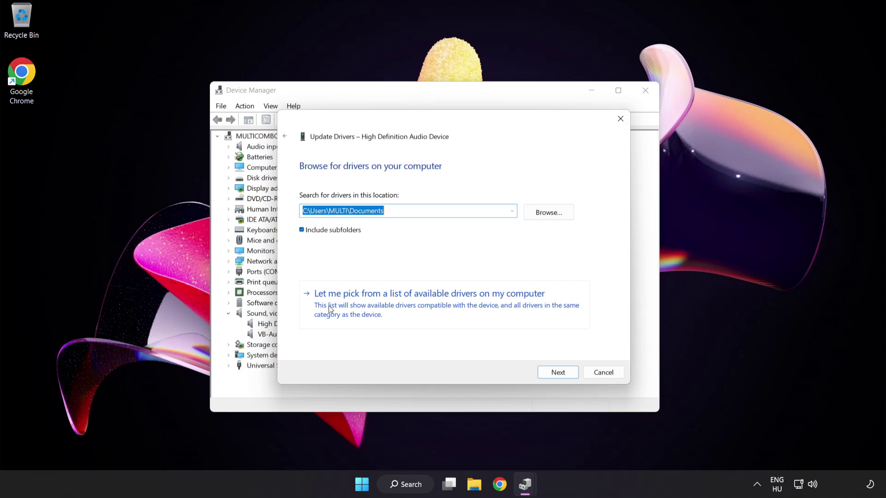
click(390, 312)
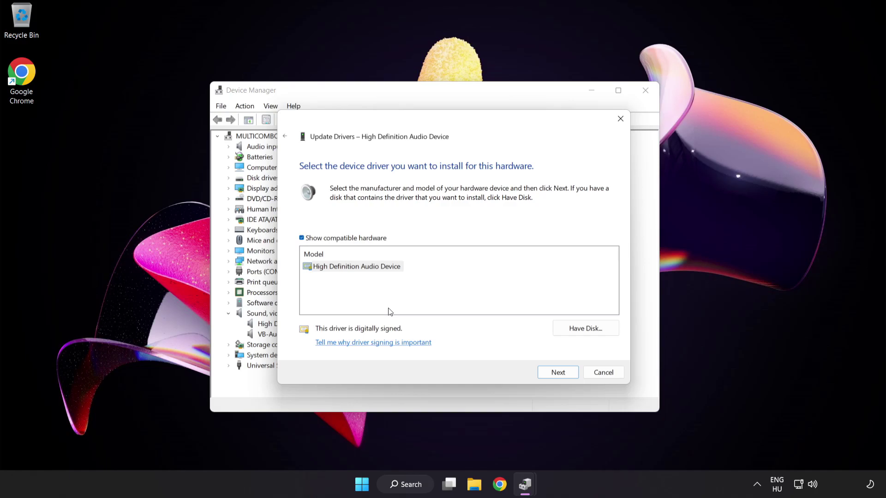
click(324, 269)
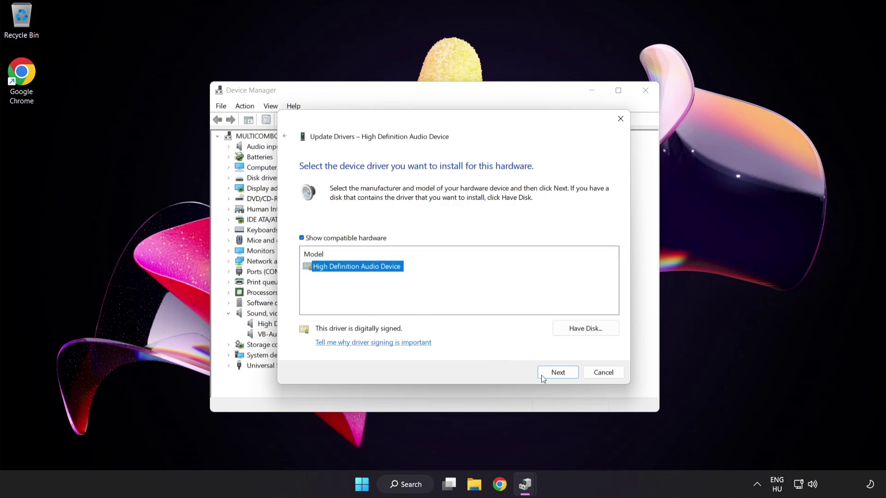
click(565, 375)
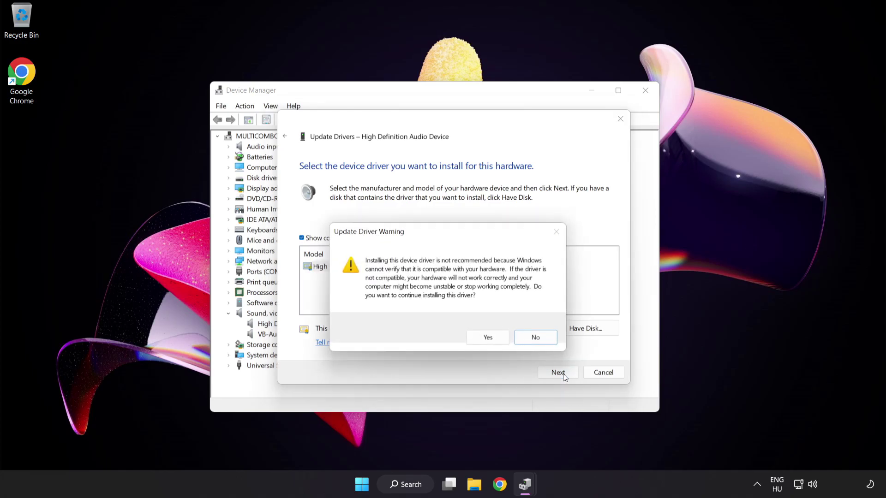
click(489, 338)
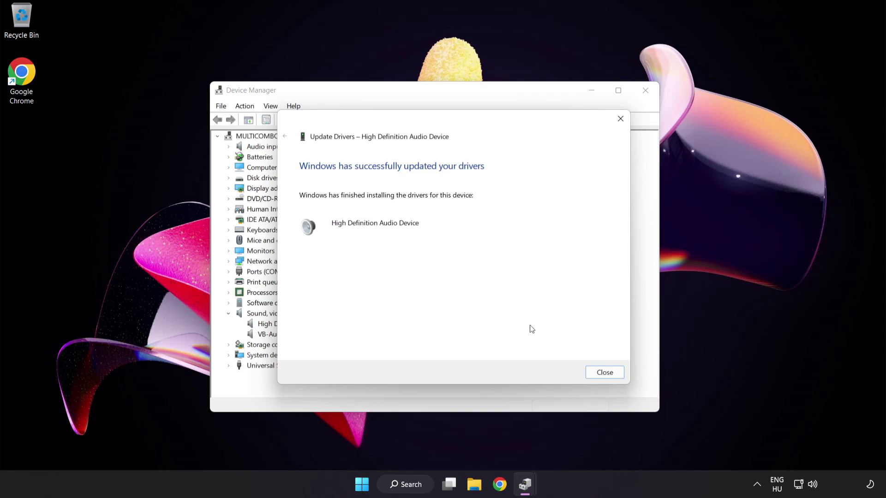
click(610, 375)
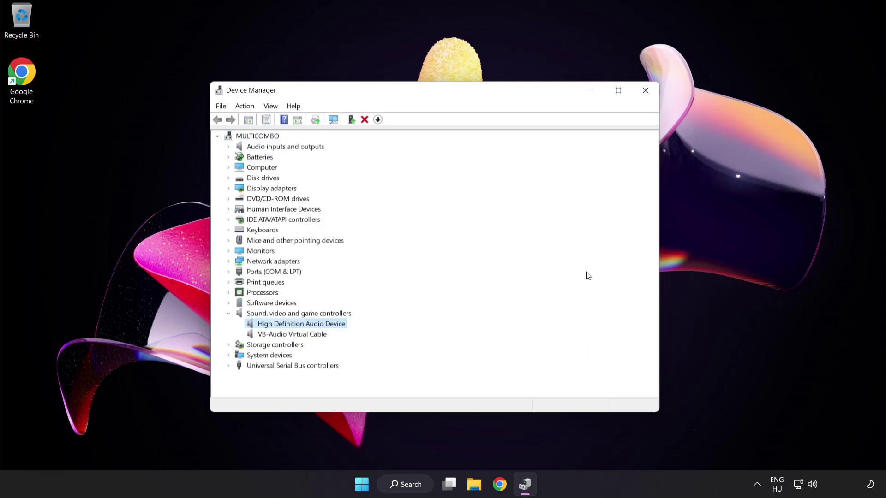
- Close Device Manager and restart the computer from the Start menu power options
click(646, 89)
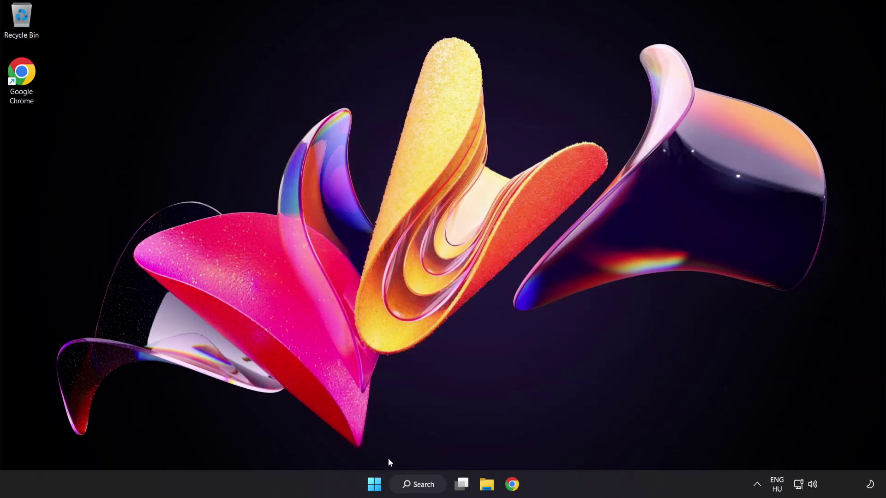
click(375, 485)
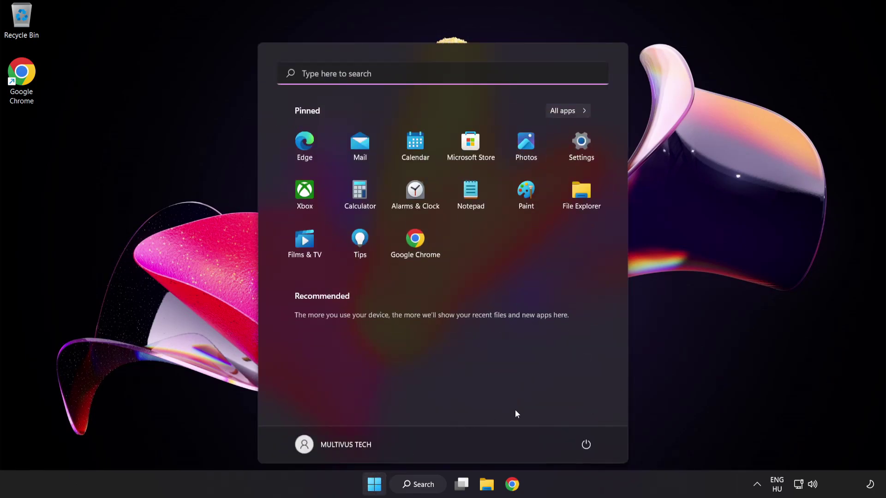
click(593, 448)
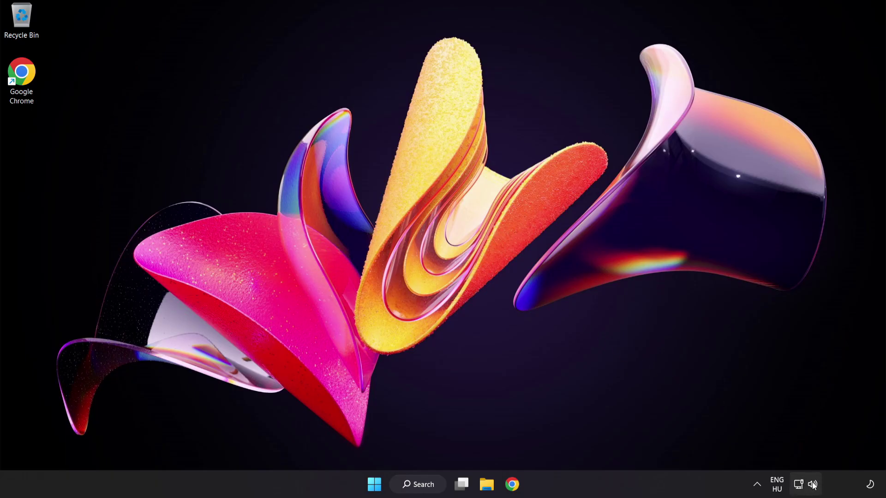
- Launch 'Troubleshoot sound problems' from the taskbar speaker icon's menu to start the Playing Audio troubleshooter
right_click(814, 486)
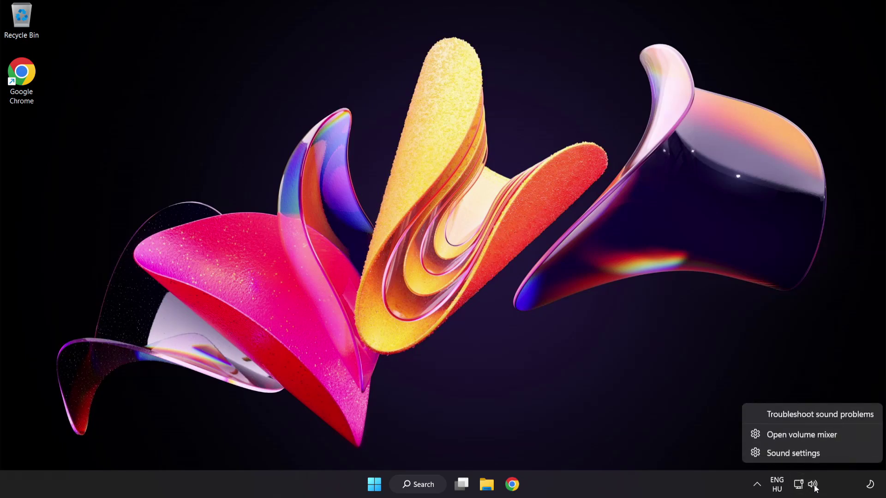
click(825, 417)
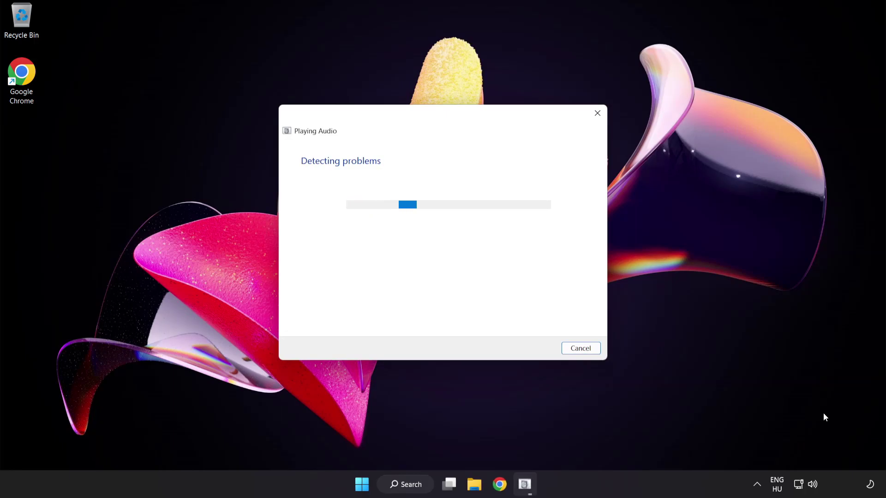